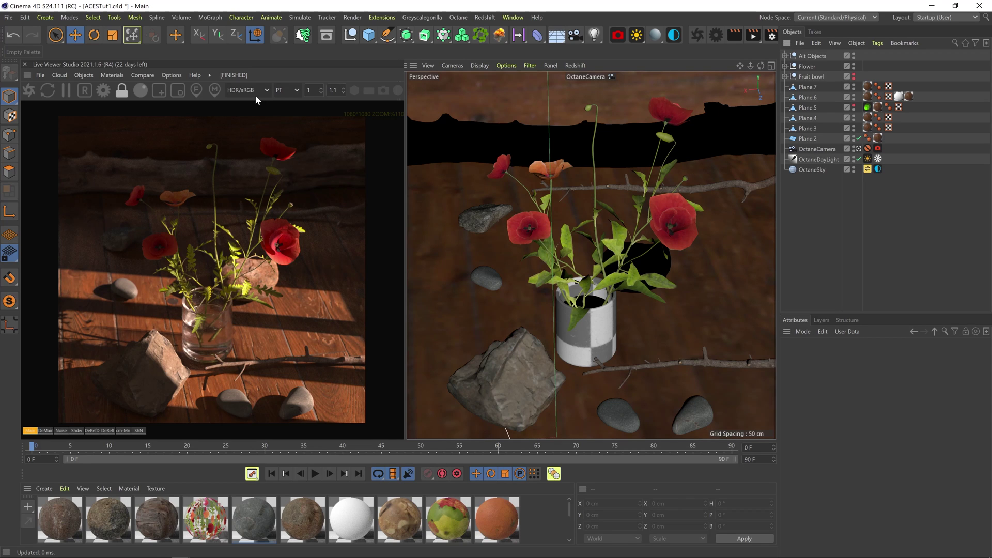
# - Open the Octane camera imager settings and test exposure values up to about 8.8
pyautogui.click(716, 35)
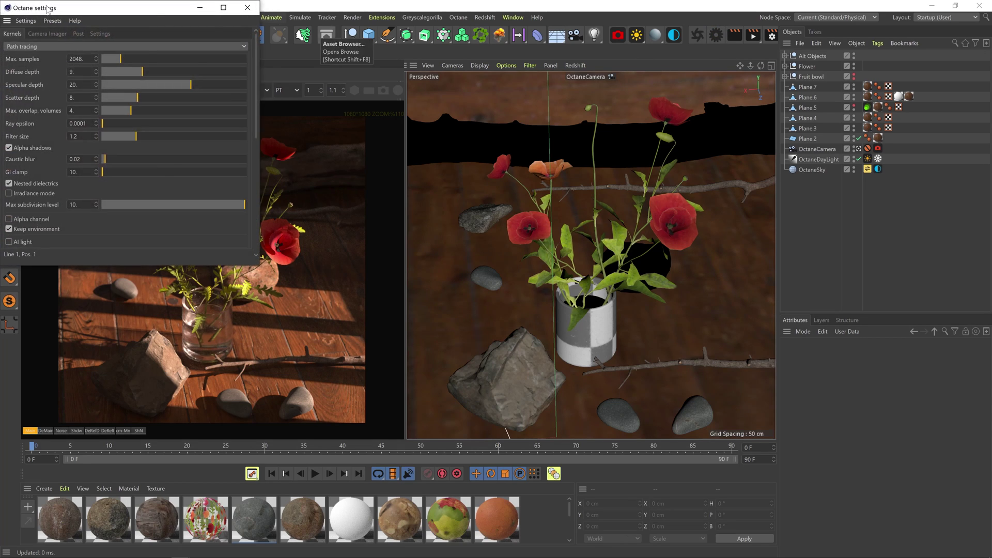
pyautogui.moveTo(26, 6); pyautogui.dragTo(524, 109)
pyautogui.click(550, 135)
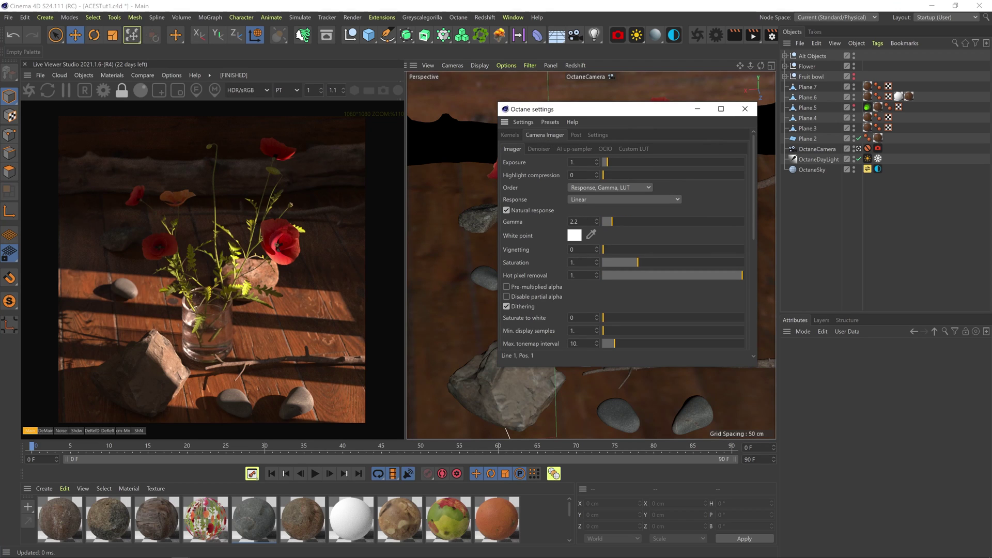
pyautogui.moveTo(608, 161); pyautogui.dragTo(634, 165)
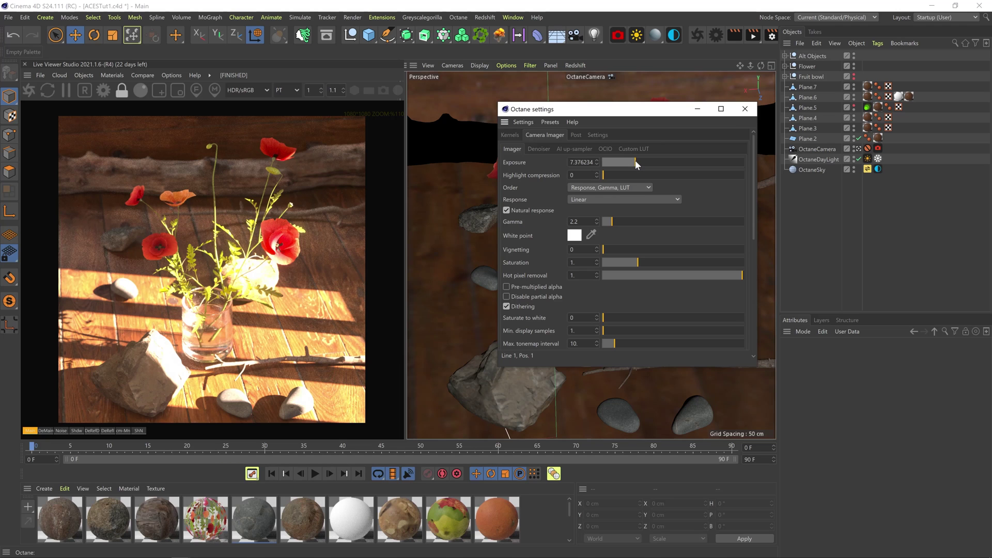
pyautogui.moveTo(634, 160)
pyautogui.mouseDown()
pyautogui.moveTo(613, 160)
pyautogui.moveTo(624, 161)
pyautogui.mouseUp()
pyautogui.moveTo(667, 317)
pyautogui.mouseDown()
pyautogui.moveTo(751, 309)
pyautogui.moveTo(656, 313)
pyautogui.mouseUp()
pyautogui.moveTo(633, 161); pyautogui.dragTo(641, 161)
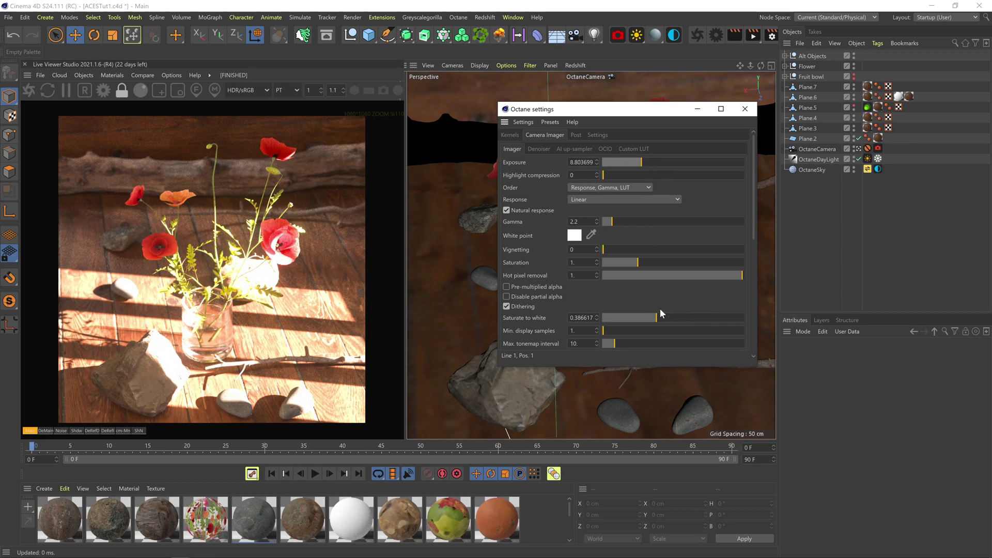
# - Reset Saturate to white to 0 and set the camera imager exposure to 4
pyautogui.moveTo(654, 318); pyautogui.dragTo(602, 318)
pyautogui.moveTo(640, 162); pyautogui.dragTo(621, 162)
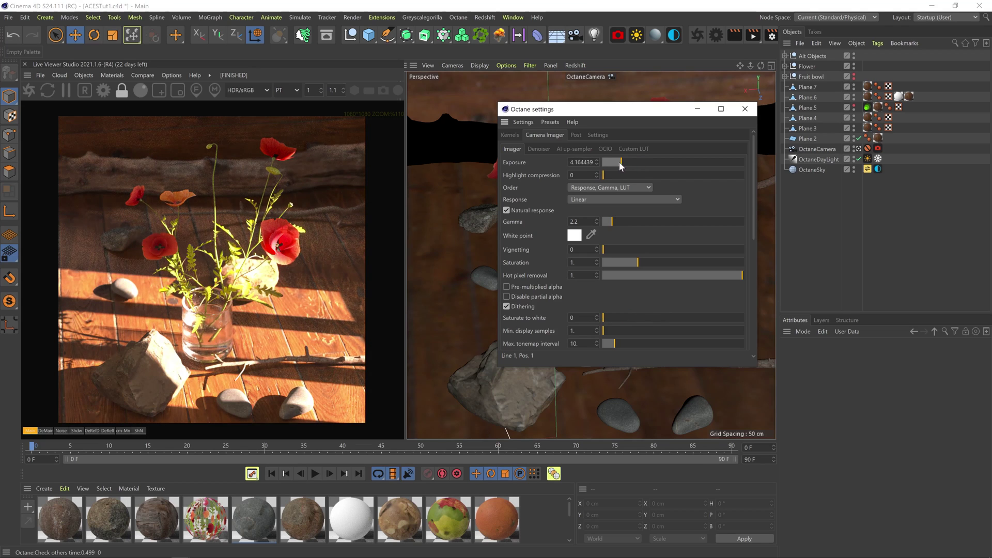
pyautogui.doubleClick(581, 161)
pyautogui.write('4')
pyautogui.press('Return')
pyautogui.moveTo(553, 109); pyautogui.dragTo(502, 123)
# - Turn off Use other config file in Octane's Color mgmt. settings
pyautogui.moveTo(705, 377); pyautogui.dragTo(789, 378)
pyautogui.click(548, 148)
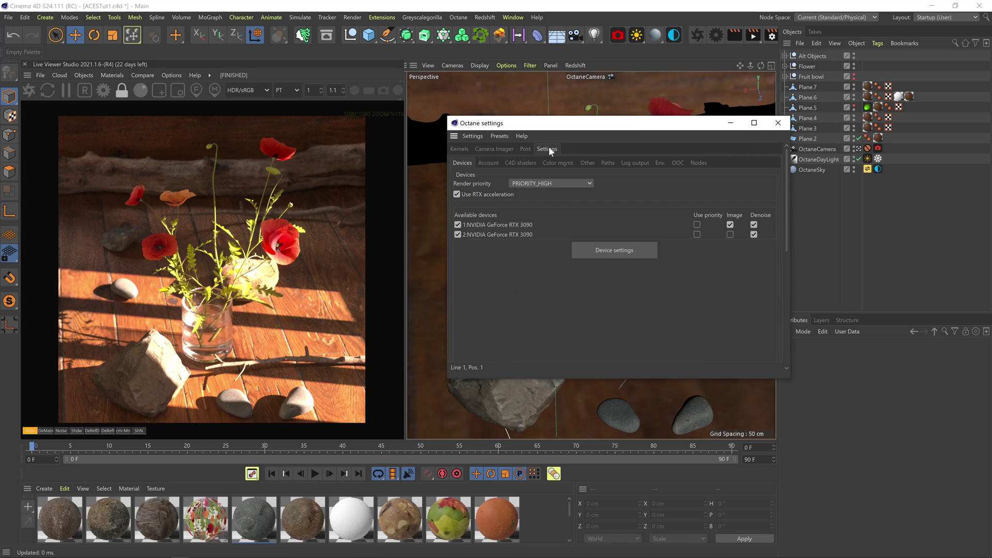
pyautogui.click(560, 163)
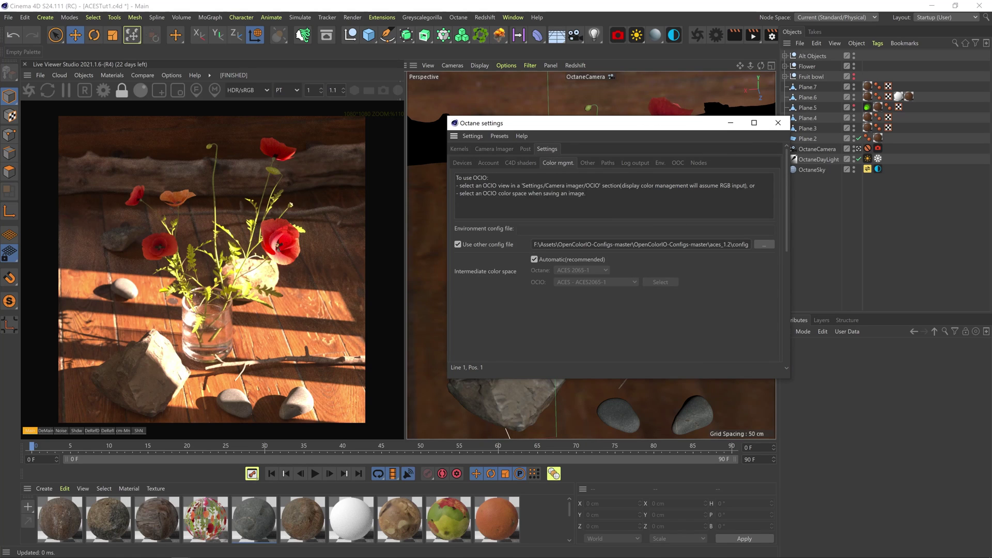
pyautogui.click(459, 246)
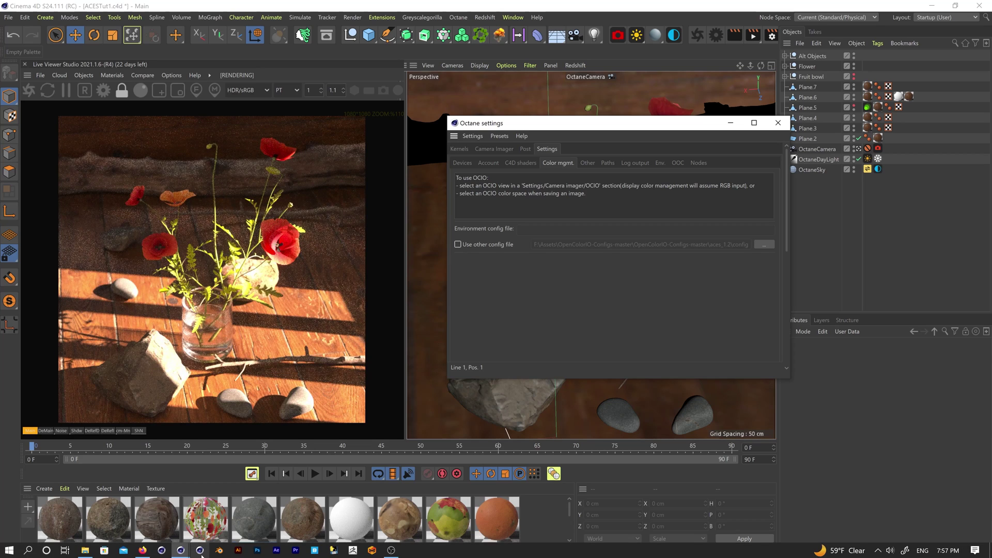
# - Show the colour-science OpenColorIO-Configs GitHub page in Firefox with its Code download options
pyautogui.click(144, 550)
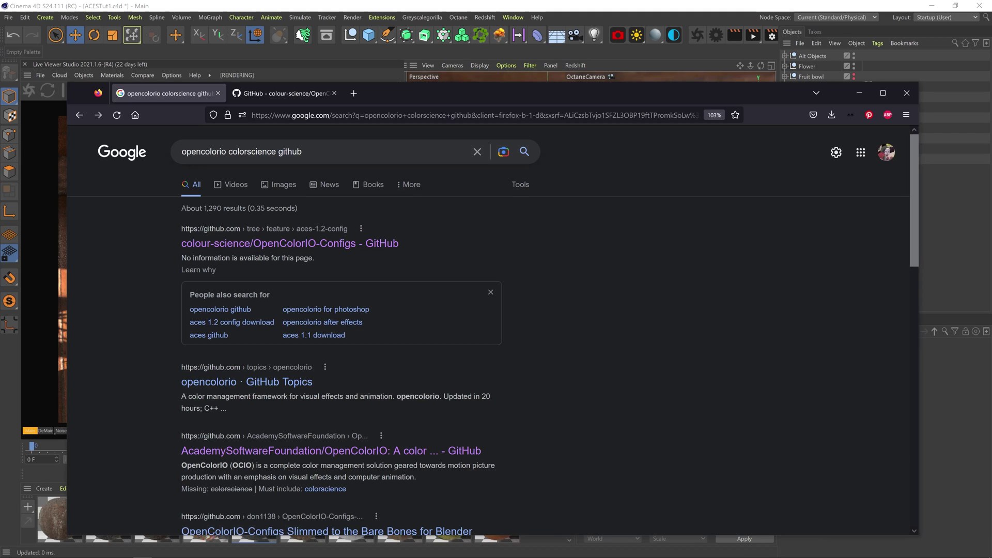
pyautogui.click(270, 94)
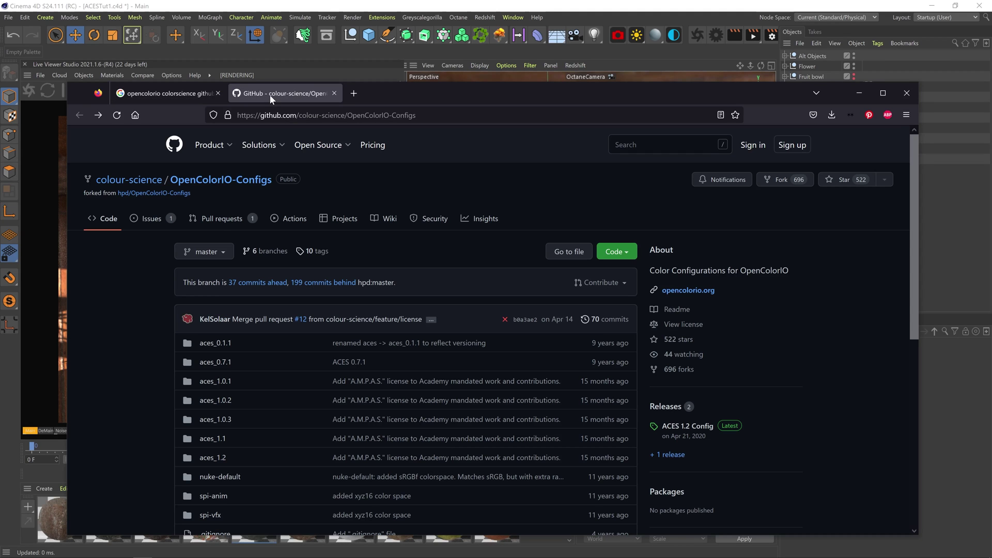
pyautogui.scroll(-2, 154, 448)
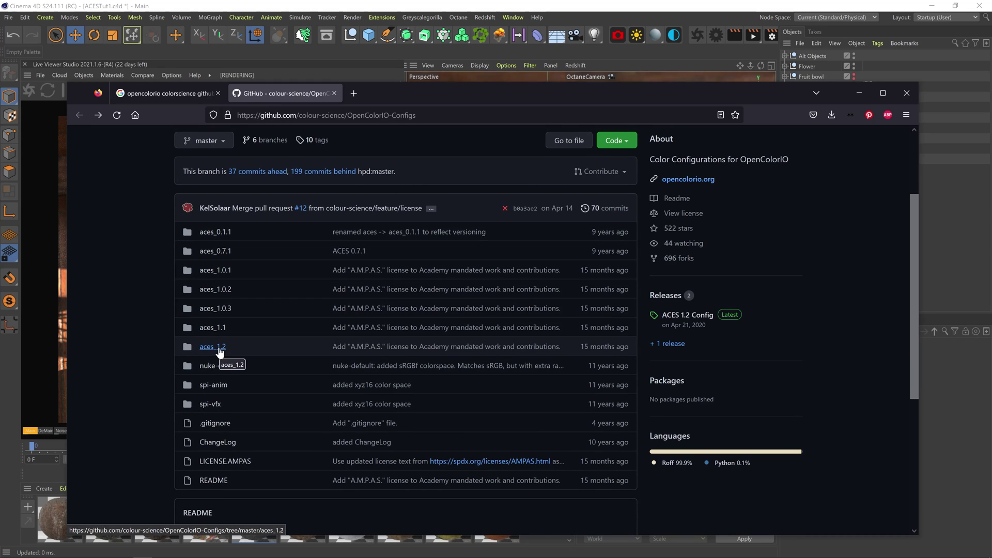
pyautogui.click(635, 144)
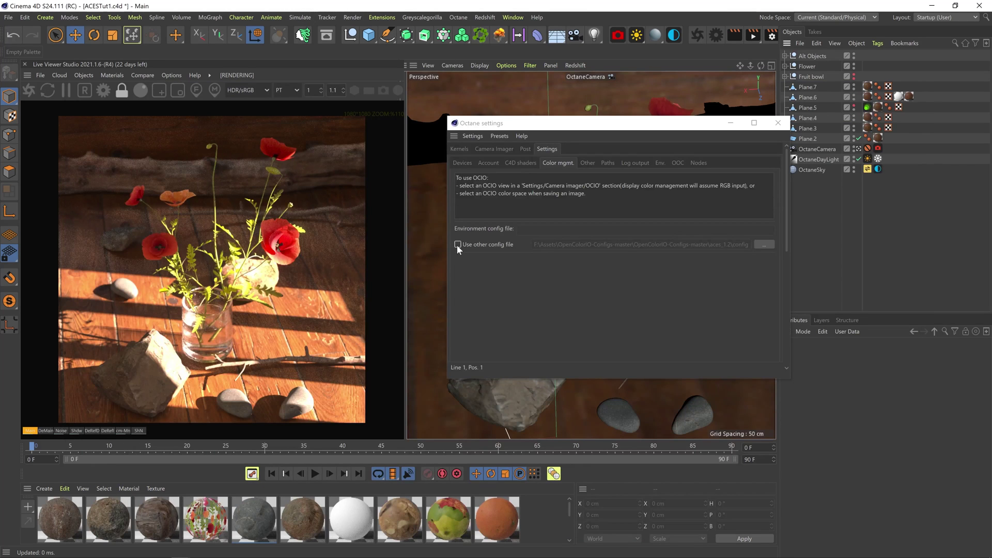
# - Enable Use other config file and load OpenColorIO-Configs-master/aces_1.2/config.ocio
pyautogui.click(457, 244)
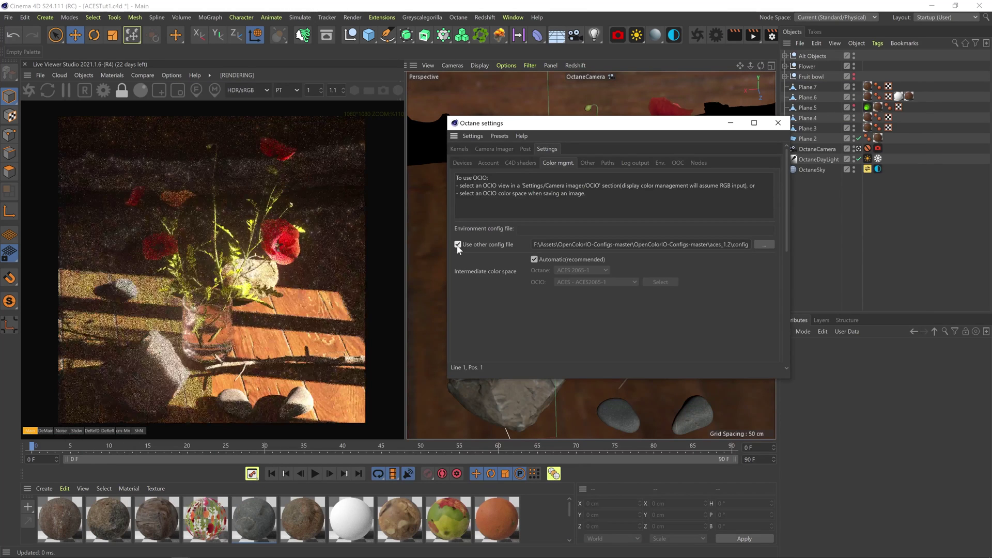
pyautogui.click(764, 244)
pyautogui.click(299, 136)
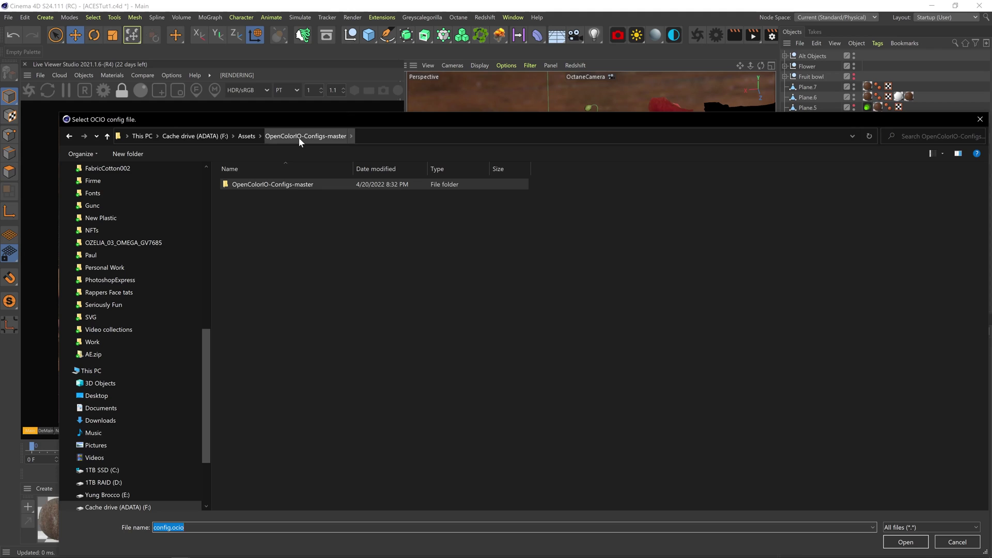
pyautogui.doubleClick(266, 184)
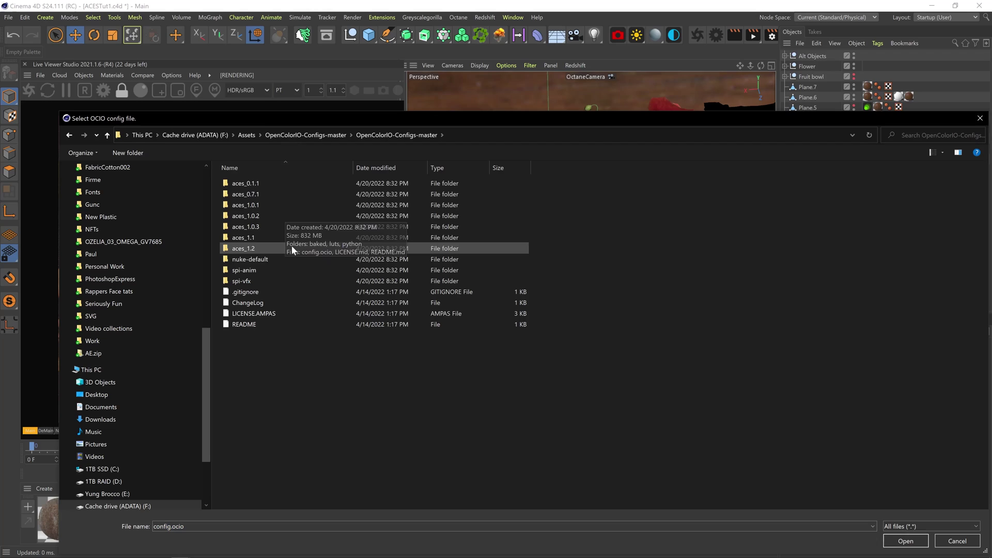
pyautogui.doubleClick(263, 247)
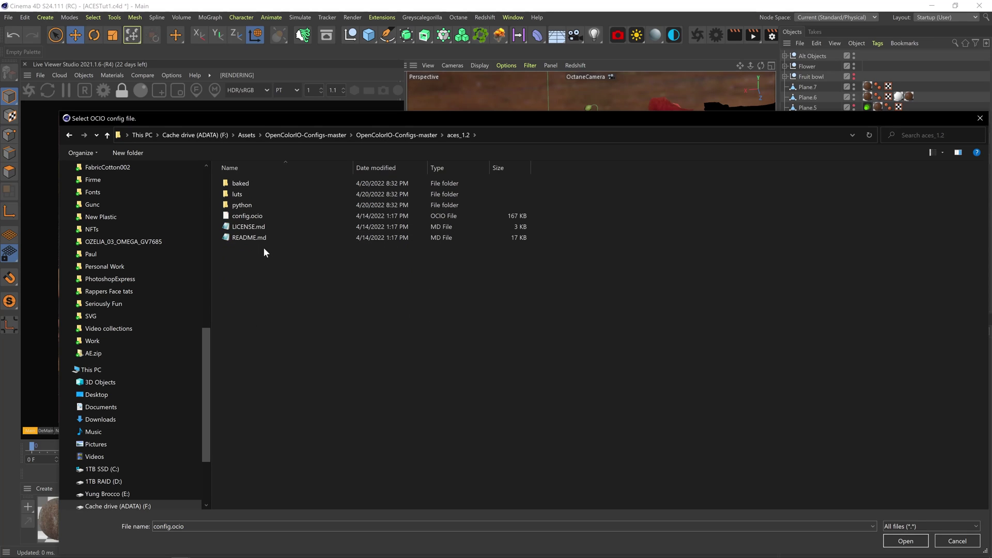
pyautogui.doubleClick(255, 217)
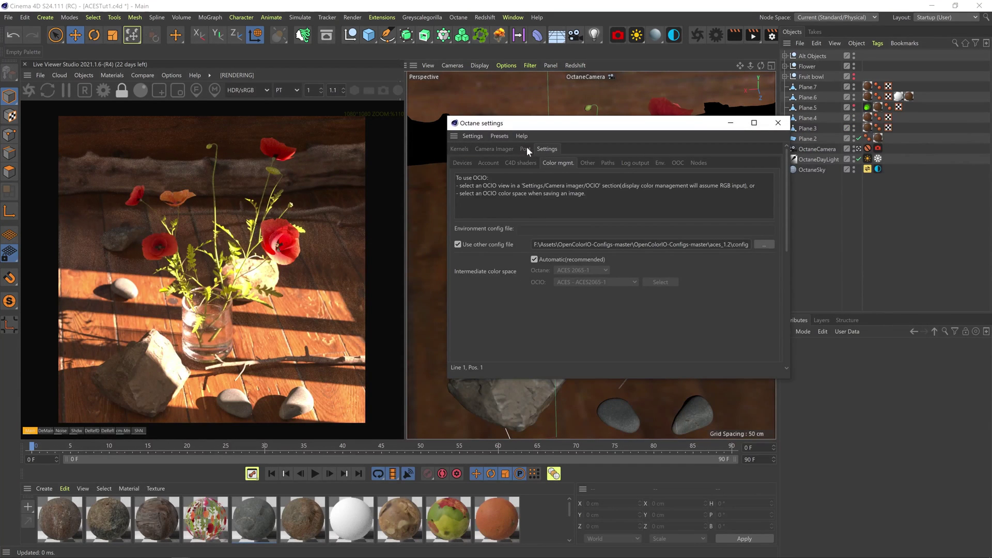
# - Set the camera imager's OCIO view to ACES: sRGB
pyautogui.click(506, 149)
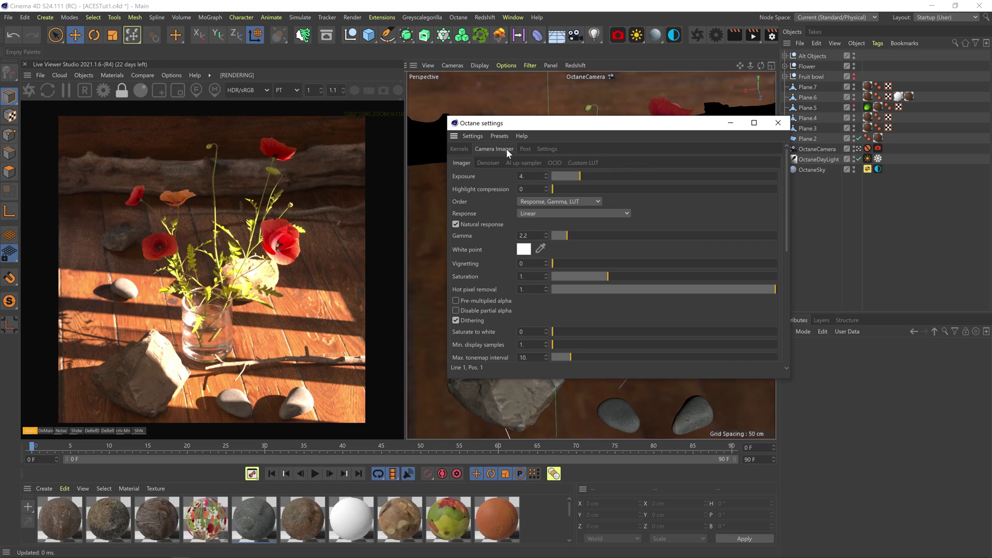
pyautogui.click(553, 163)
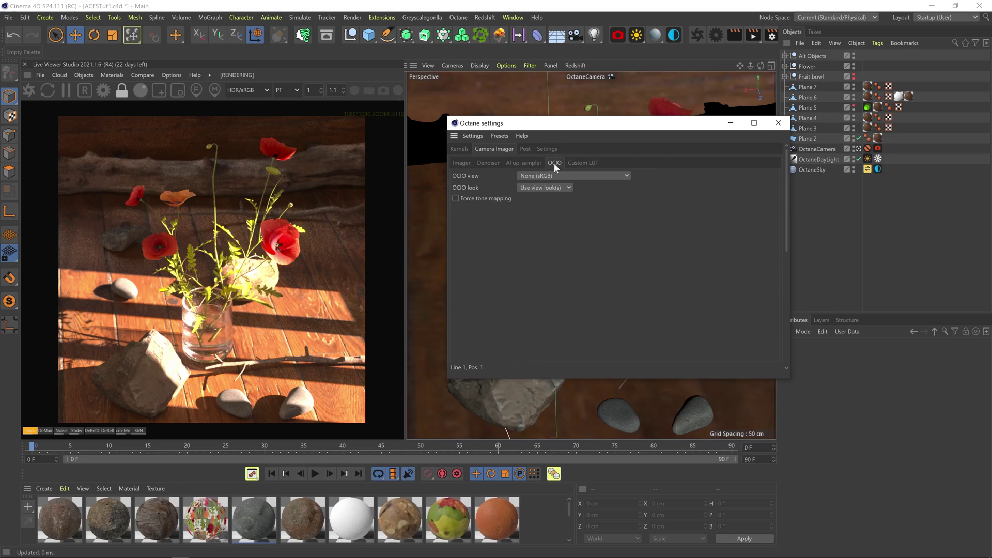
pyautogui.click(548, 174)
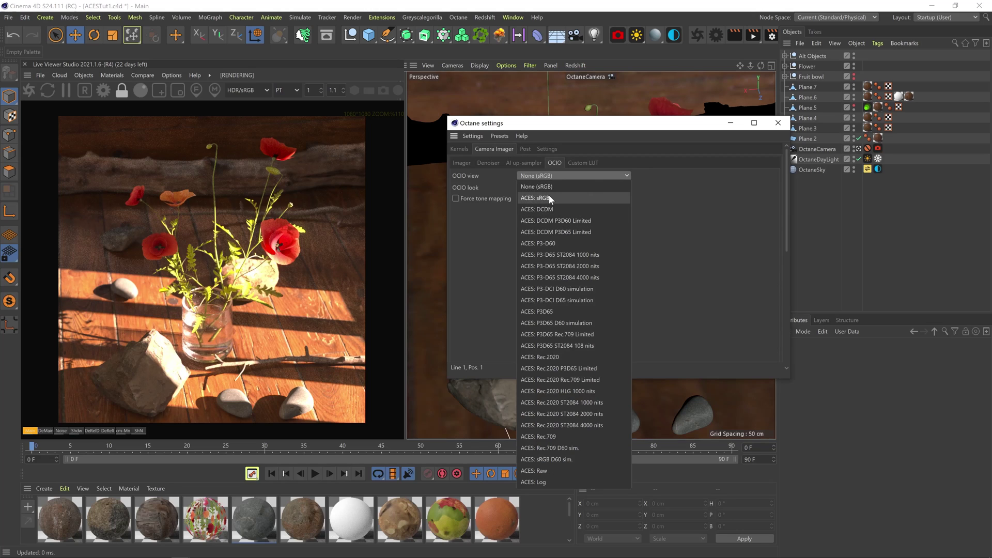
pyautogui.click(548, 196)
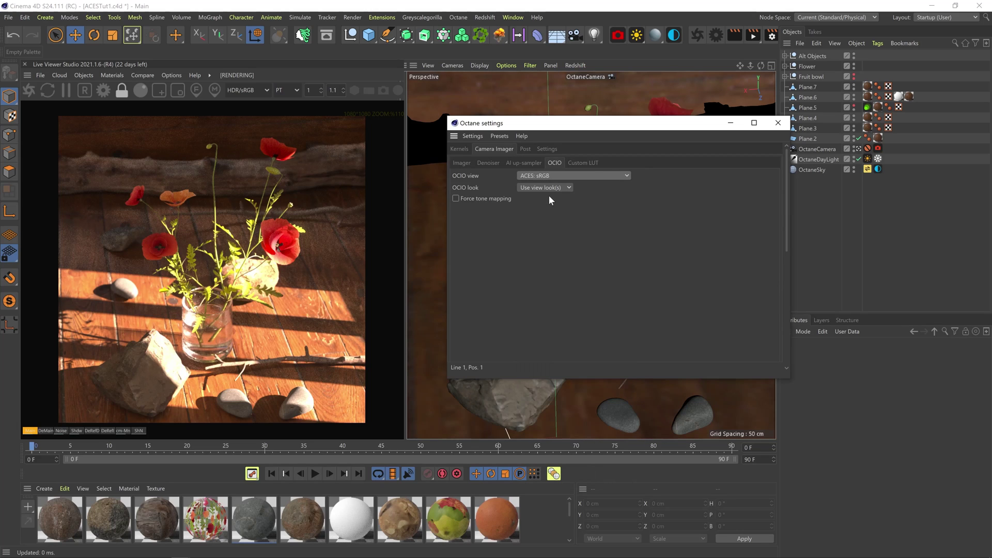
# - Return to the kernel settings and store the current render for A/B comparison
pyautogui.click(459, 150)
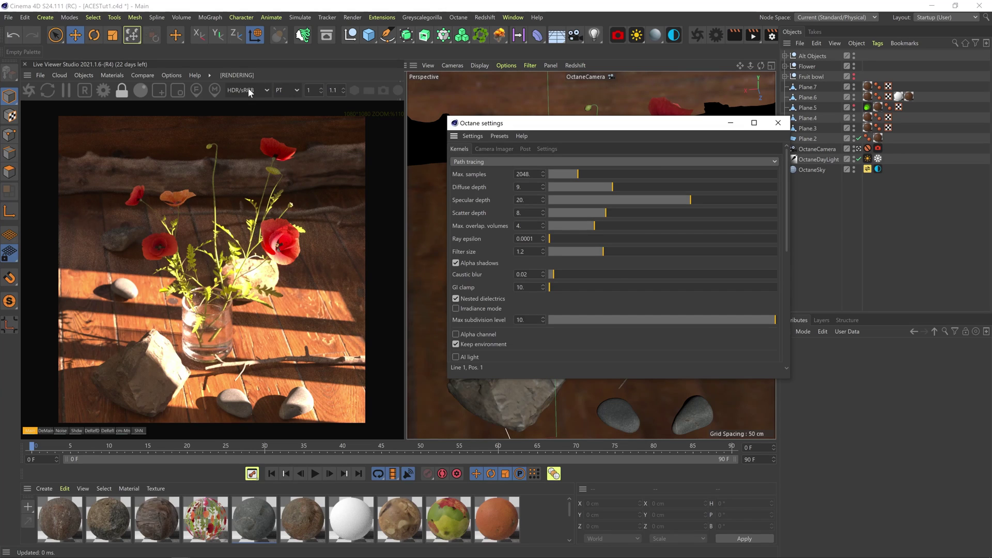
pyautogui.click(144, 75)
pyautogui.click(146, 87)
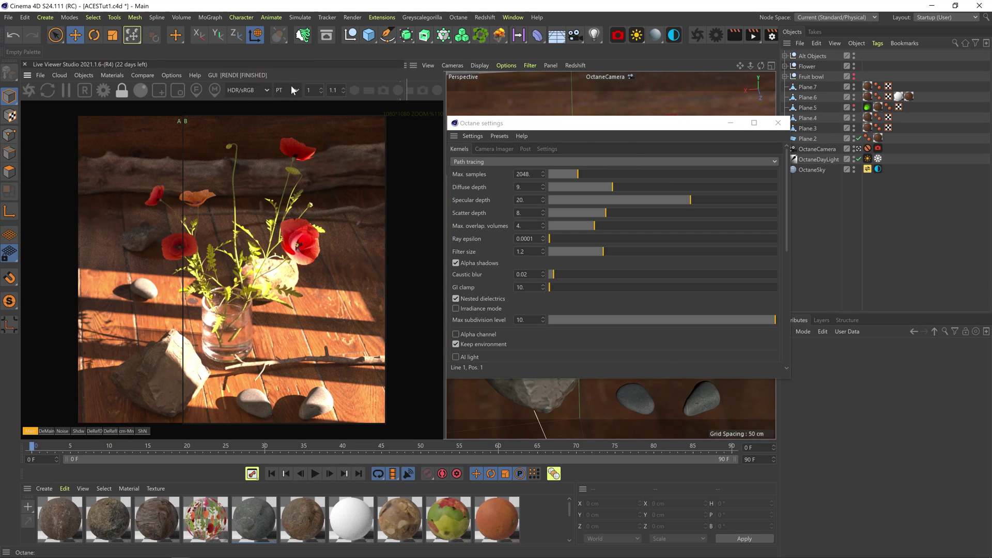
# - View the live render through OCIO:<sRGB> and compare it with the stored render
pyautogui.click(258, 90)
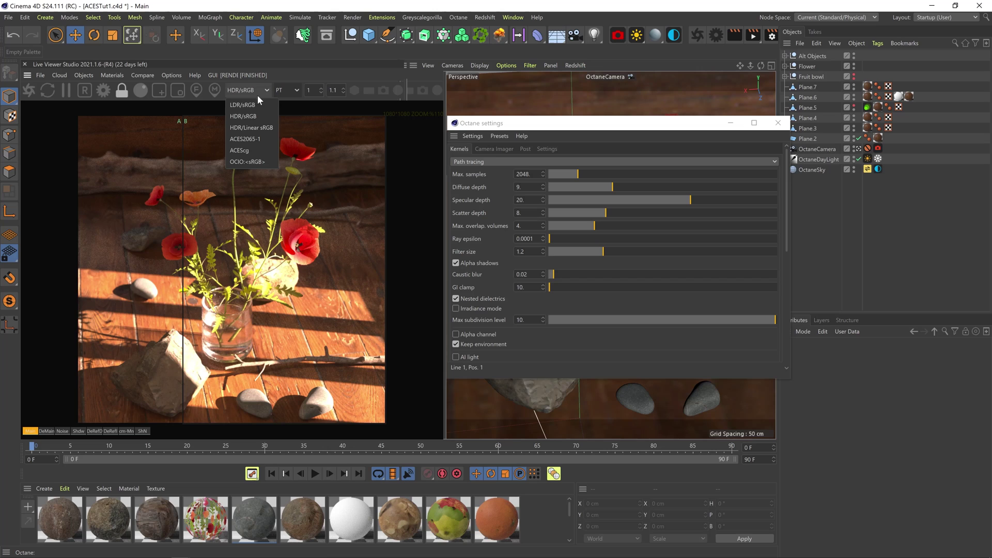
pyautogui.click(261, 162)
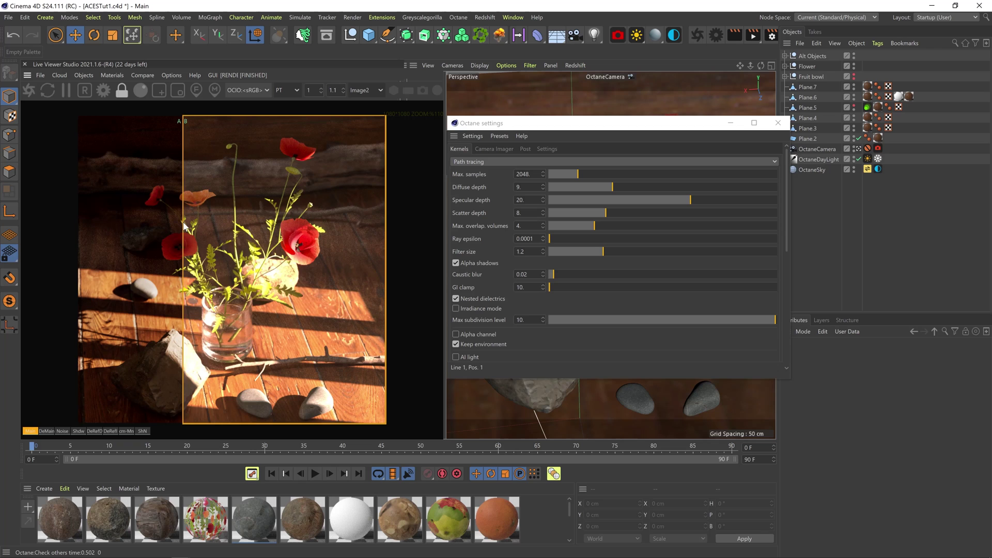
pyautogui.moveTo(184, 226); pyautogui.dragTo(373, 222)
# - Raise the camera imager exposure to about 11.73
pyautogui.click(488, 149)
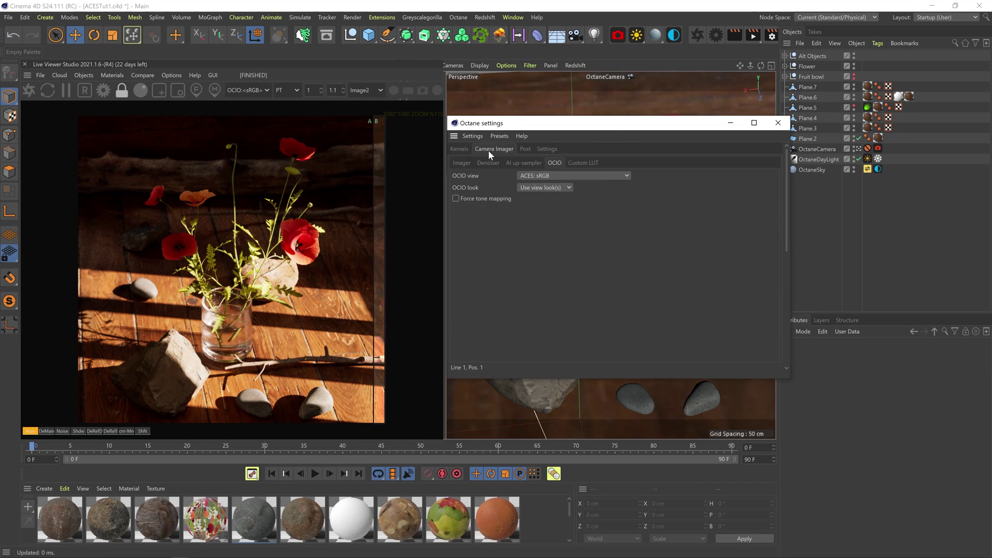
pyautogui.click(461, 163)
pyautogui.moveTo(580, 177); pyautogui.dragTo(633, 175)
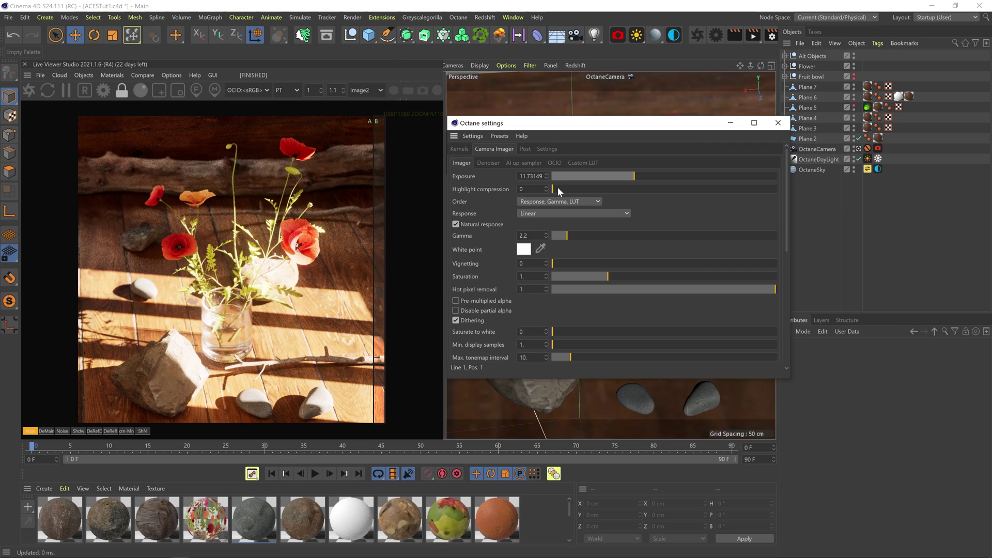
# - Test highlight compression, reset it to 0, and set gamma to 2.2
pyautogui.moveTo(557, 187); pyautogui.dragTo(516, 196)
pyautogui.moveTo(567, 236); pyautogui.dragTo(571, 235)
pyautogui.doubleClick(530, 236)
pyautogui.write('2.2')
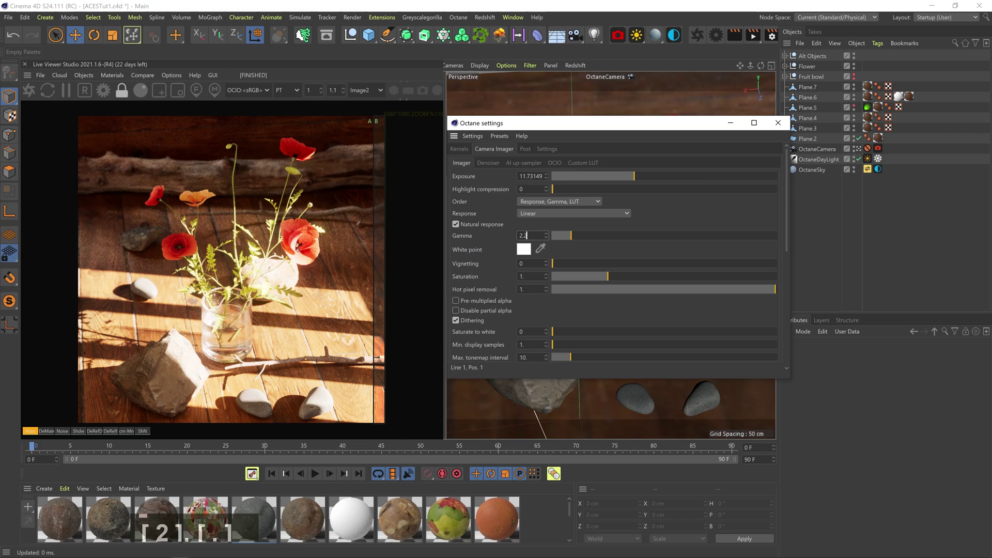
pyautogui.press('Return')
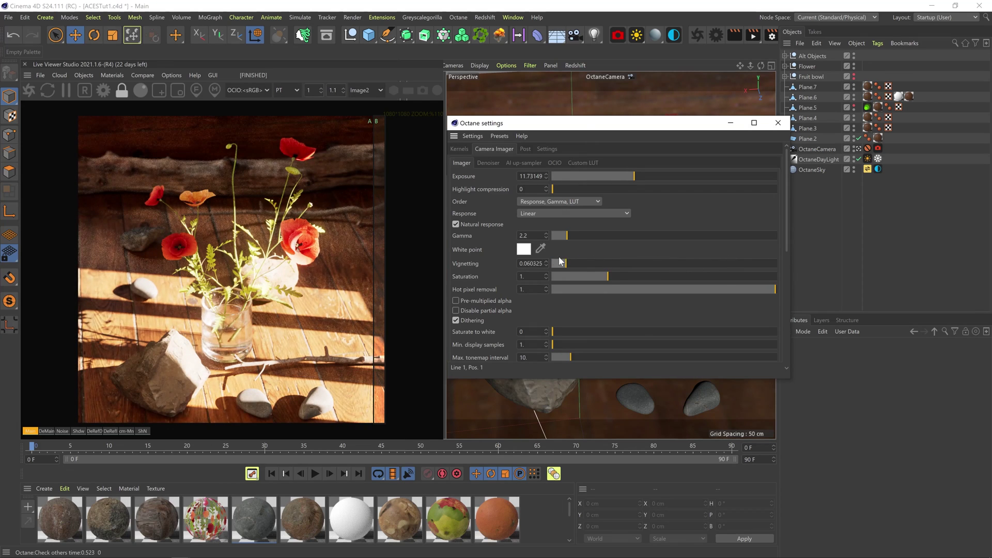
# - Set exposure to 12, return to kernel settings, and sweep the before/after split
pyautogui.doubleClick(531, 176)
pyautogui.write('12')
pyautogui.press('Return')
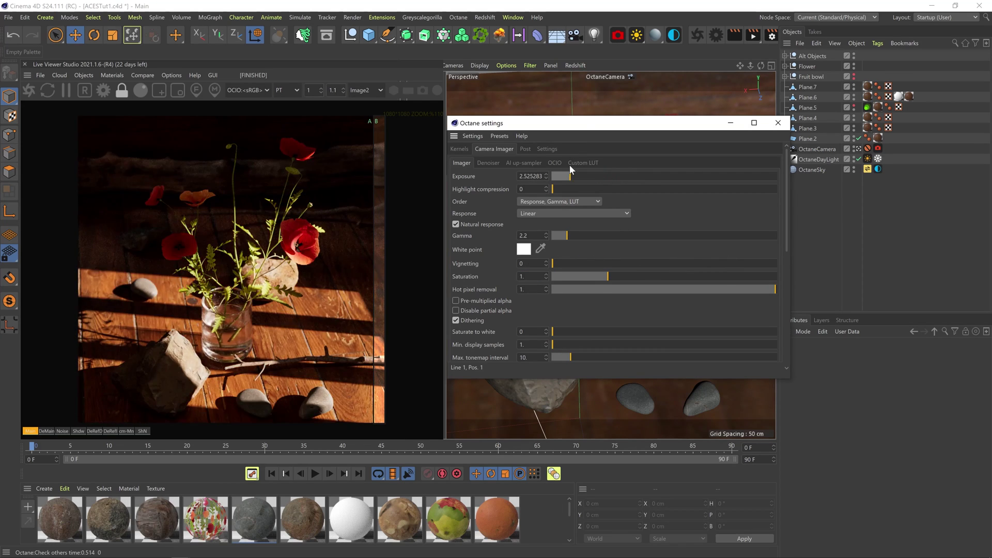
pyautogui.click(459, 149)
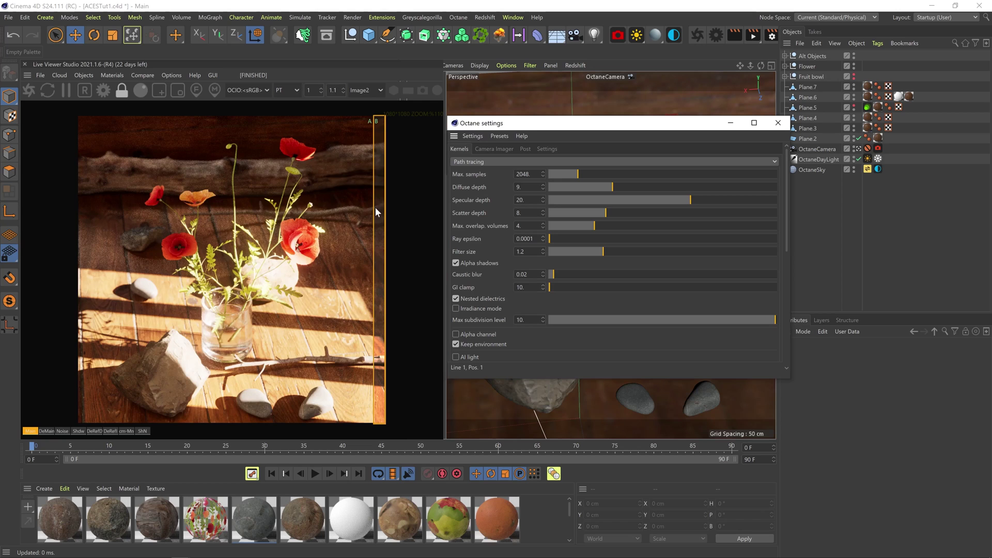
pyautogui.moveTo(374, 206); pyautogui.dragTo(103, 181)
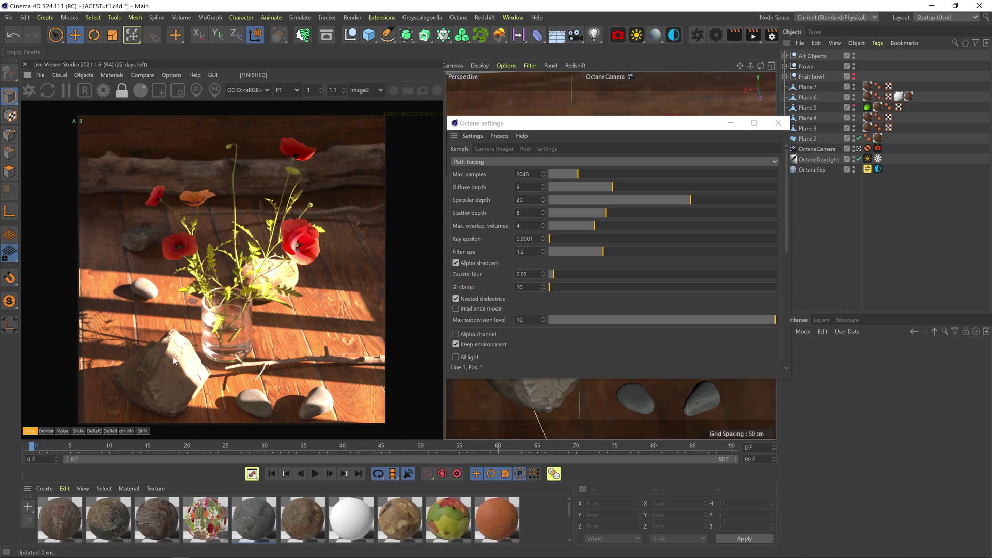
pyautogui.moveTo(75, 234); pyautogui.dragTo(376, 206)
# - Restart the live render and recheck the render presets and OCIO view settings
pyautogui.click(161, 75)
pyautogui.click(155, 97)
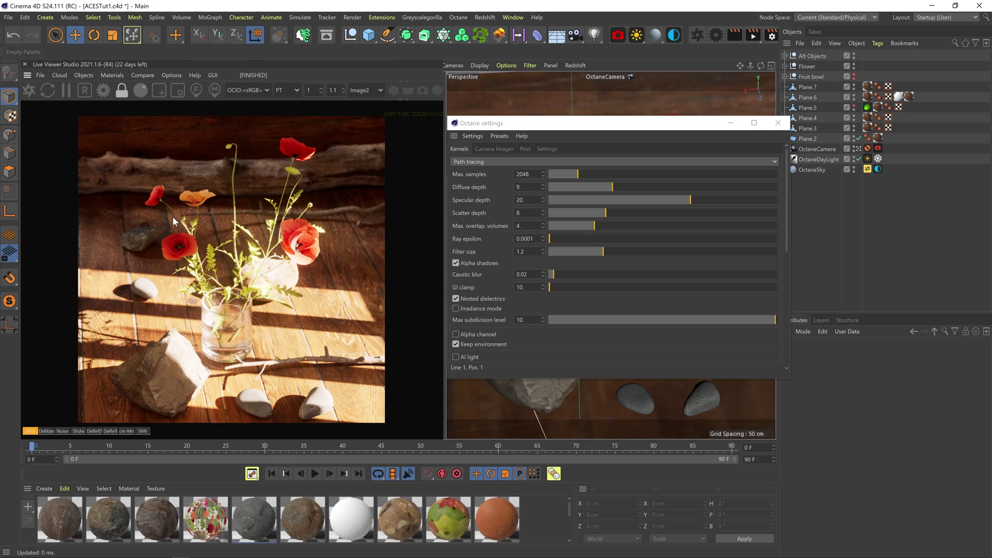
pyautogui.click(493, 135)
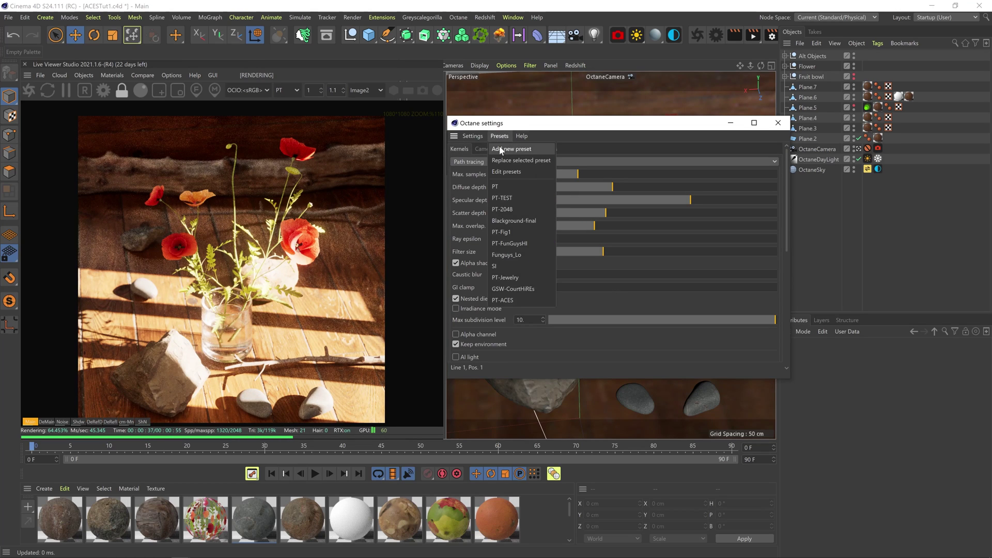
pyautogui.click(513, 144)
pyautogui.click(503, 149)
pyautogui.click(554, 163)
pyautogui.click(458, 149)
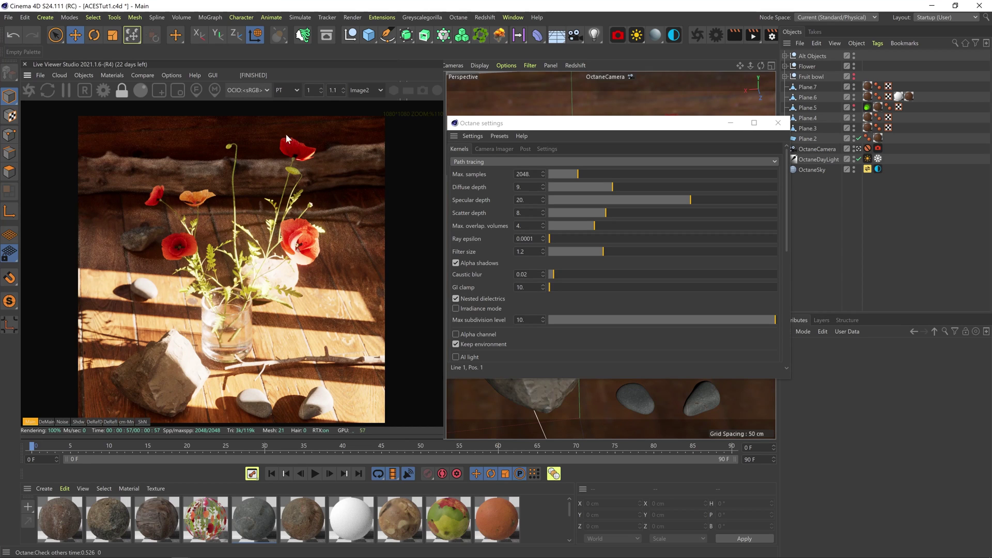
# - Check the Noise pass against the Main image, then open Render Settings
pyautogui.click(63, 422)
pyautogui.click(30, 422)
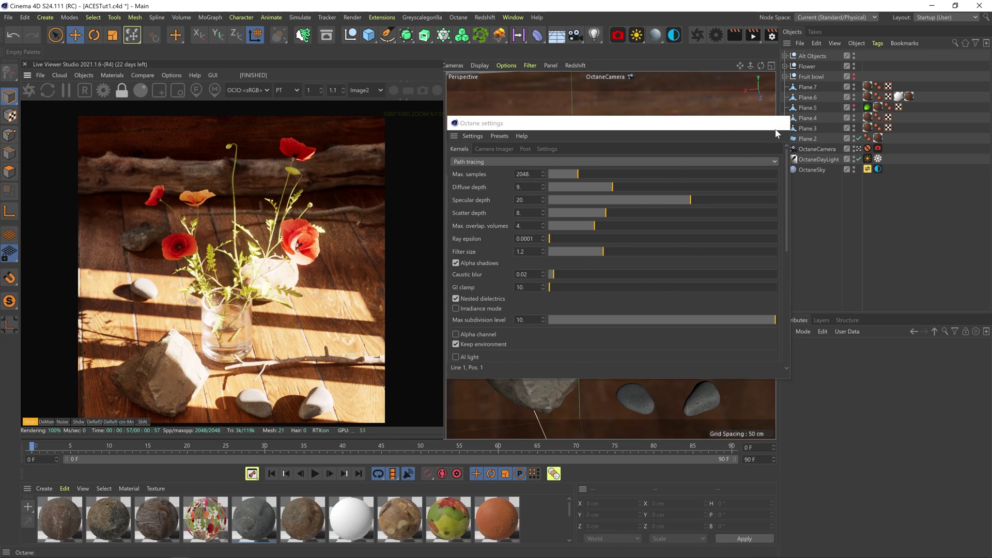
pyautogui.click(769, 35)
pyautogui.moveTo(710, 36); pyautogui.dragTo(526, 123)
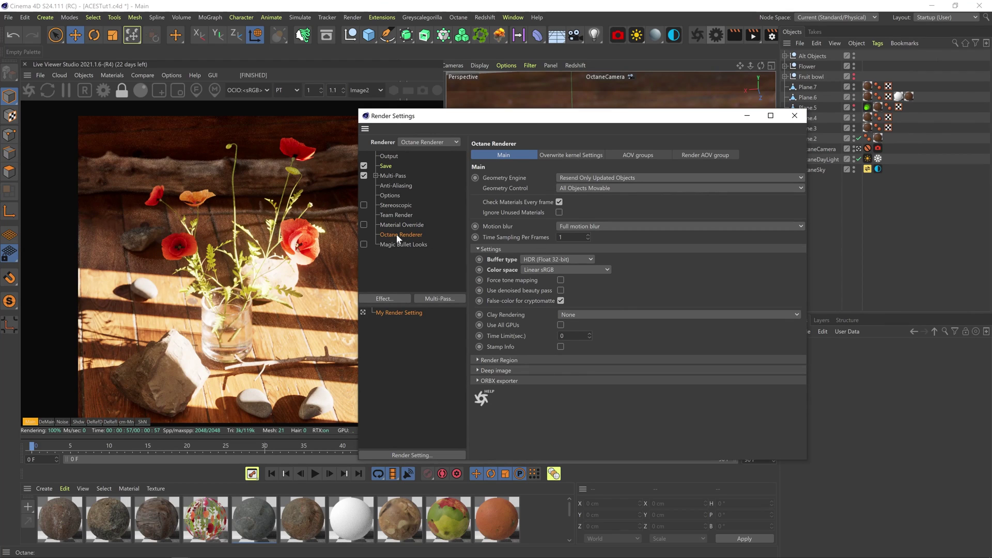
# - Set the Octane Renderer output colour space to ACEScg
pyautogui.click(532, 269)
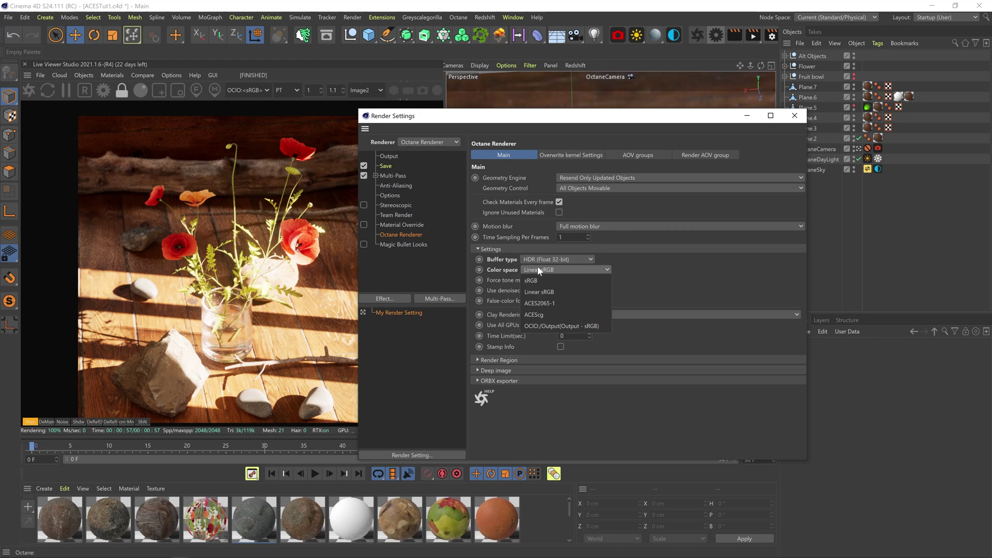
pyautogui.click(542, 311)
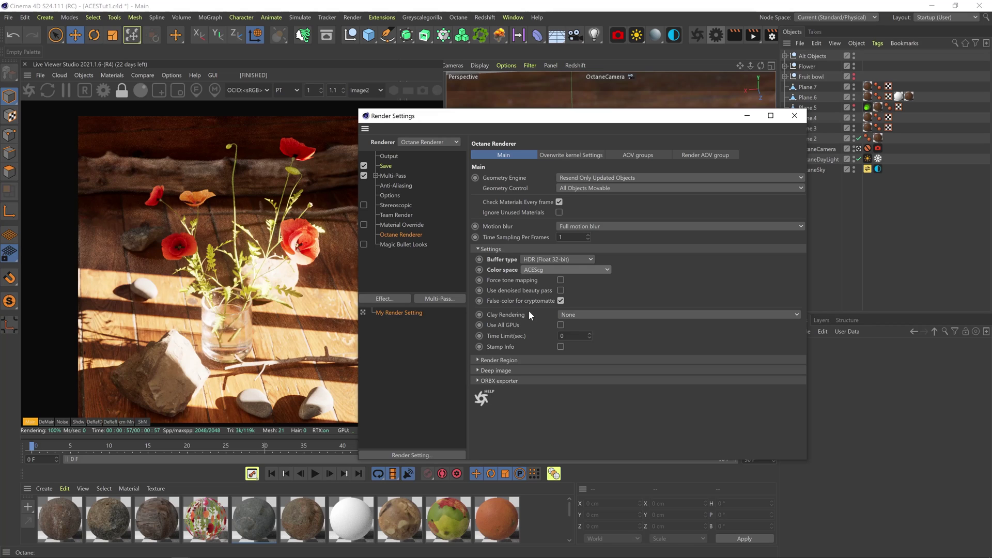
# - Use an LDR (8-bit) buffer with colour space OCIO Output - sRGB, then browse the OCIO colour spaces
pyautogui.click(535, 256)
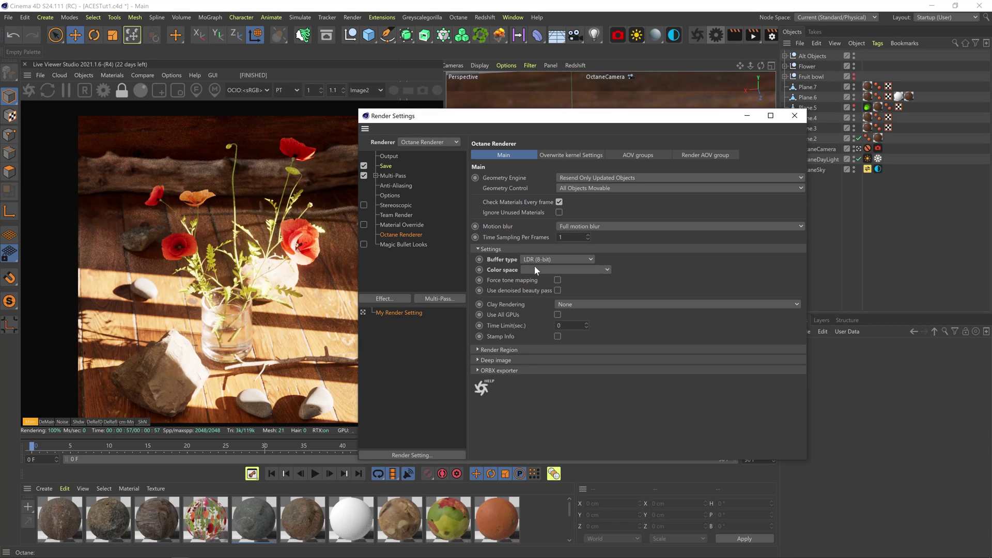
pyautogui.click(534, 269)
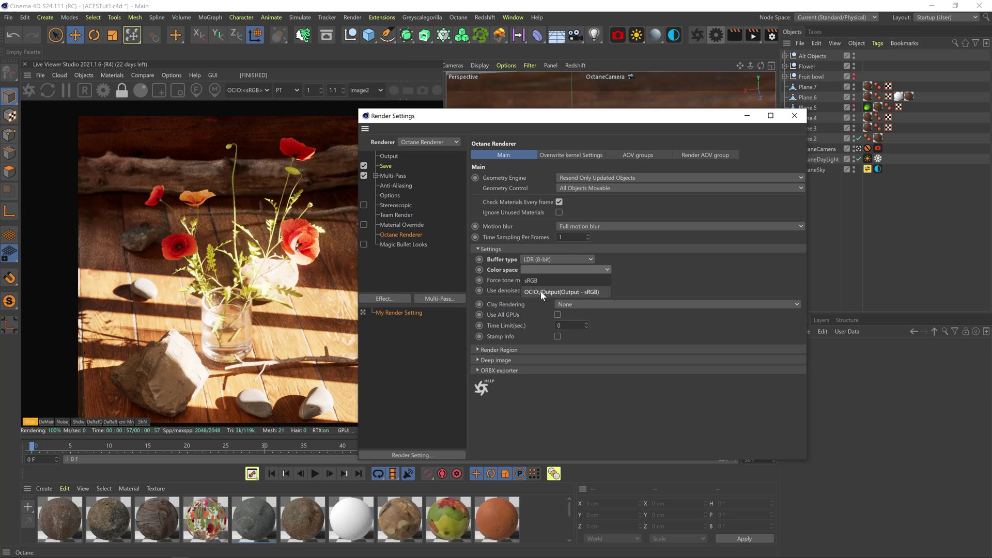
pyautogui.click(541, 293)
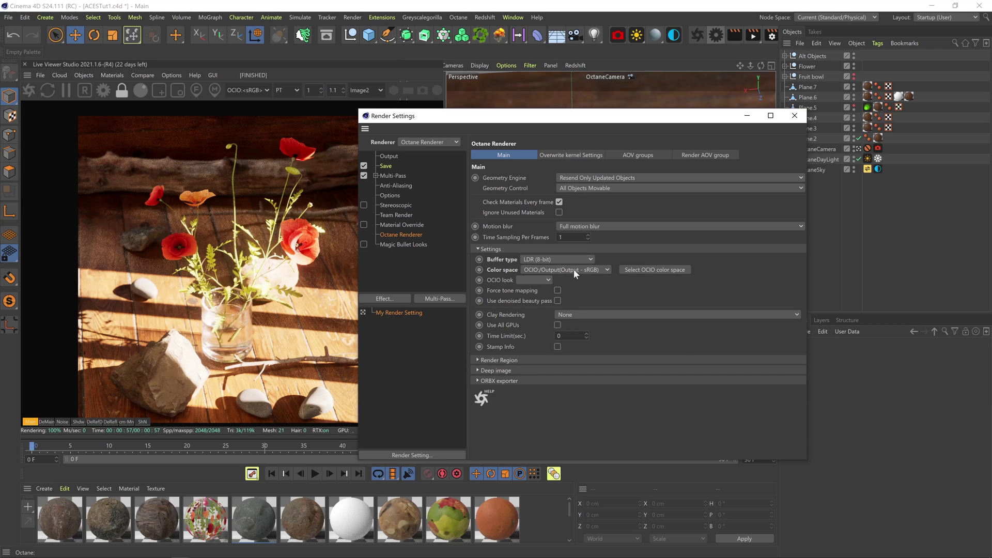
pyautogui.click(636, 266)
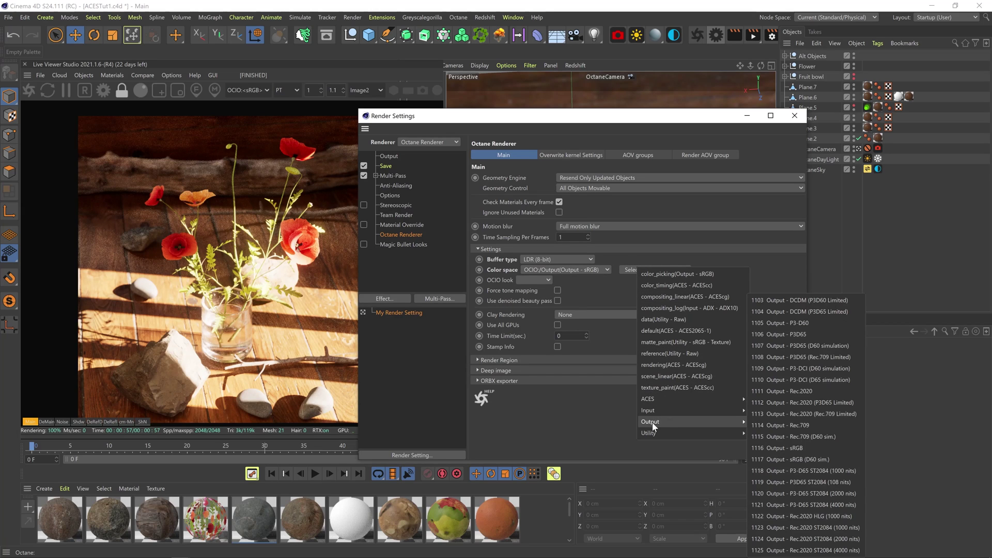
pyautogui.click(810, 451)
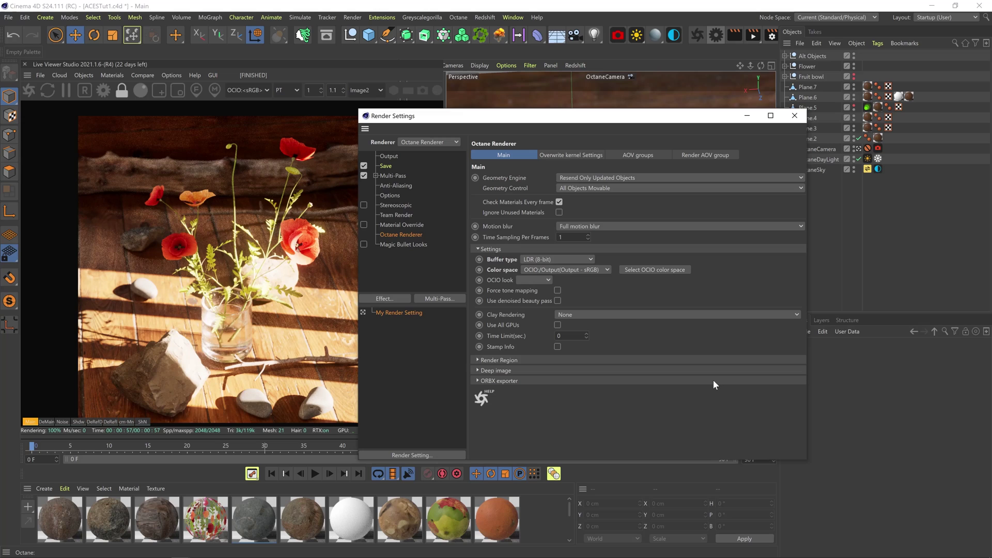